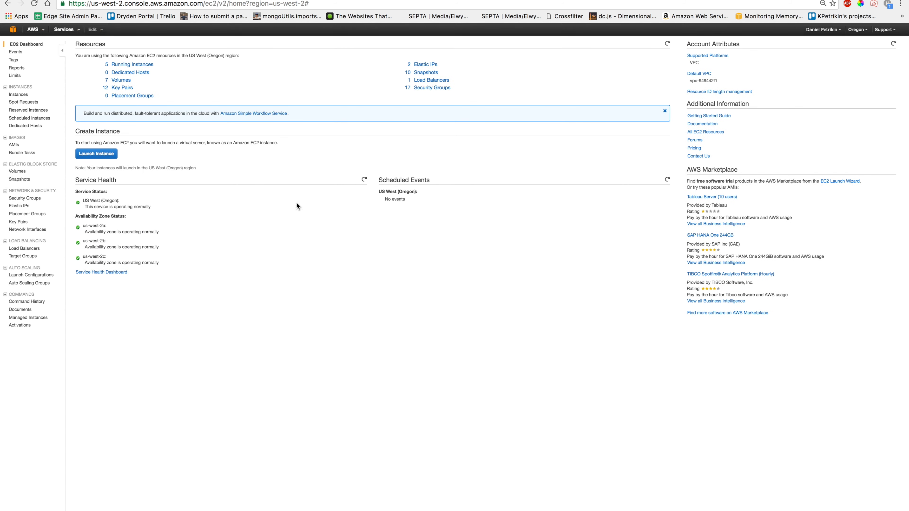
Start a new EC2 instance launch, search AWS Marketplace for "bitnami wordpress" and select the "WordPress powered by Bitnami" image.
left_click(149, 66)
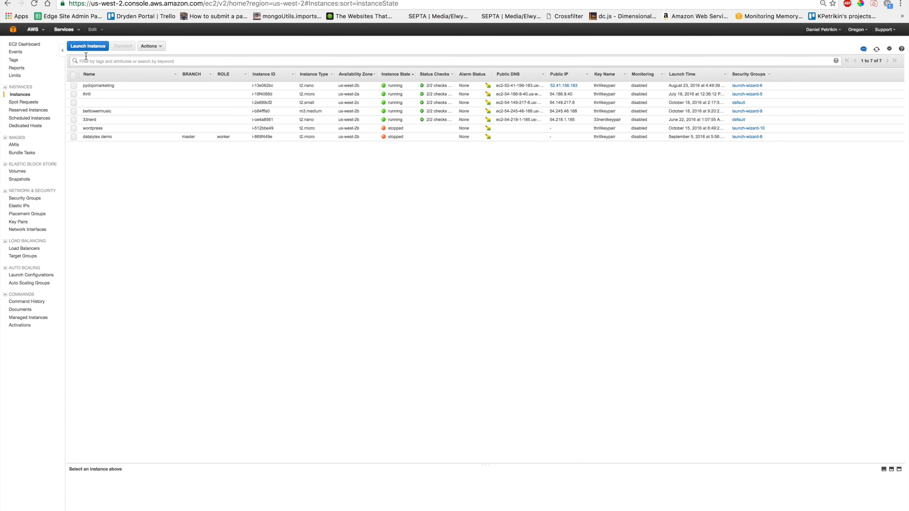
left_click(92, 53)
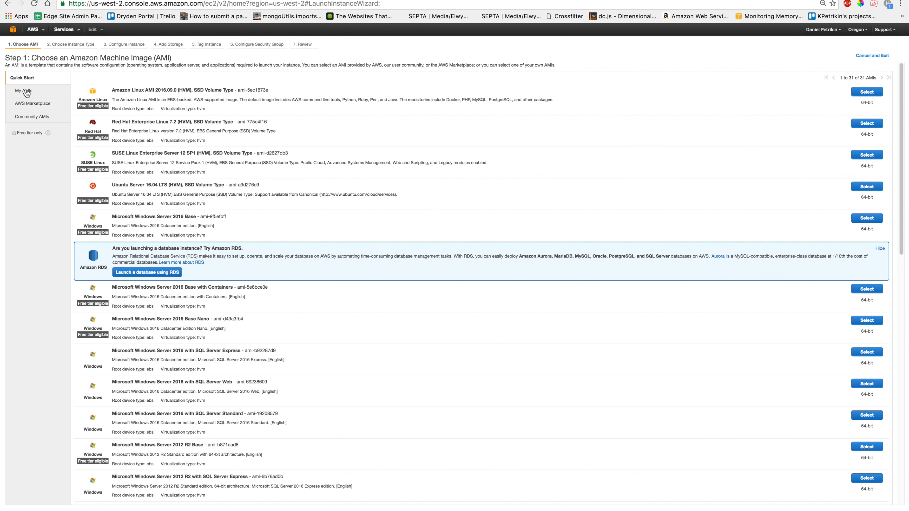
left_click(29, 104)
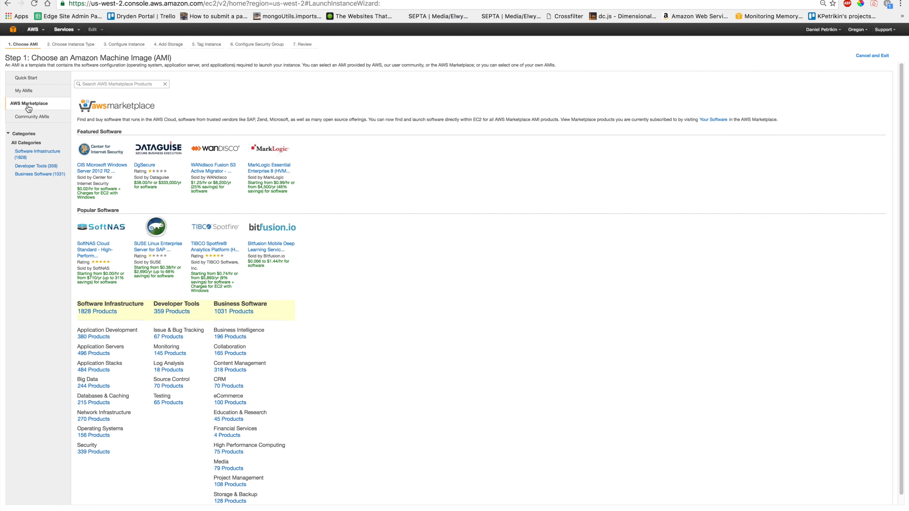
left_click(103, 83)
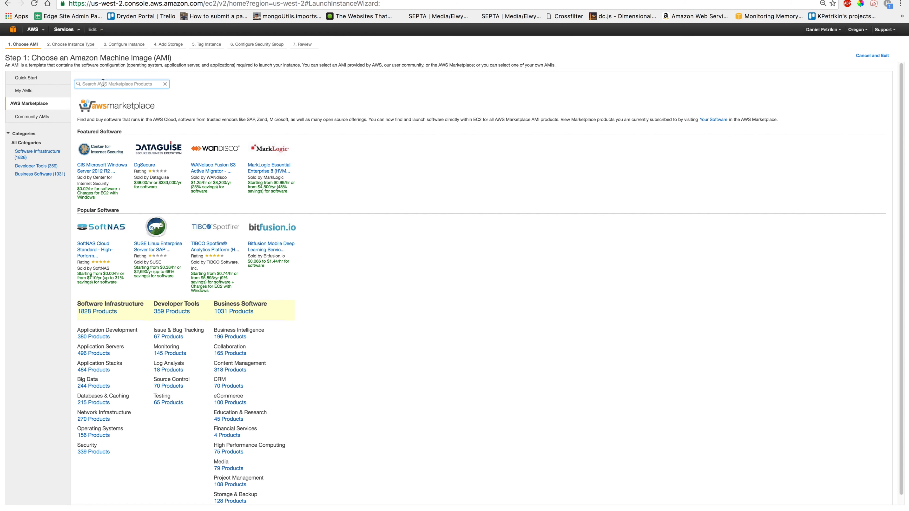
type("bitnami wordpress")
key("Return")
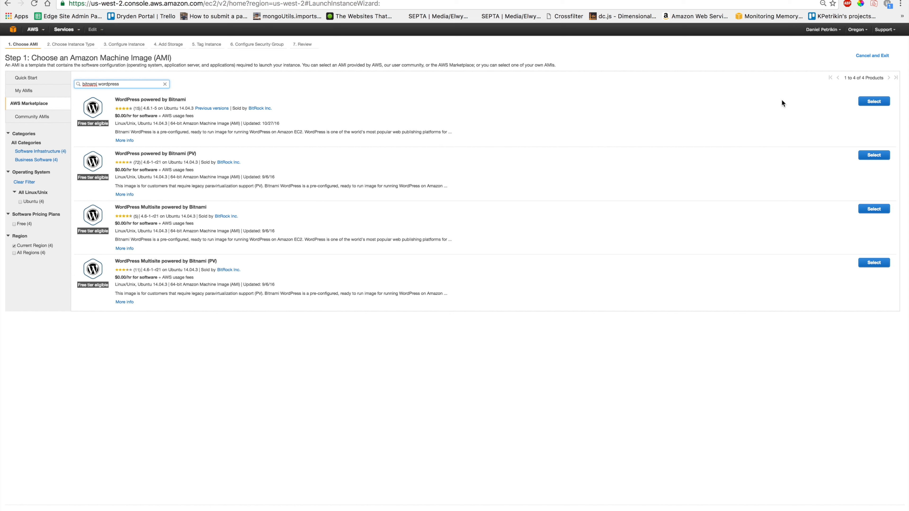
left_click_drag(108, 114, 211, 118)
left_click(211, 118)
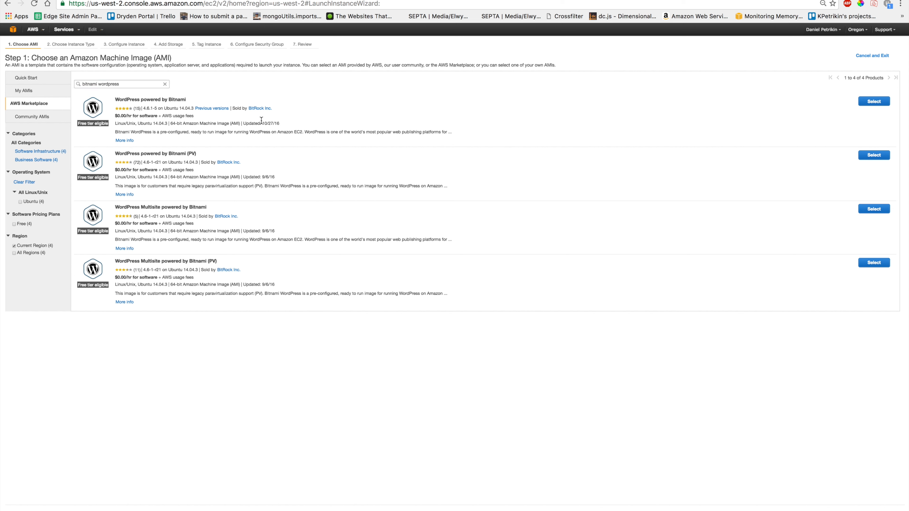
left_click(862, 102)
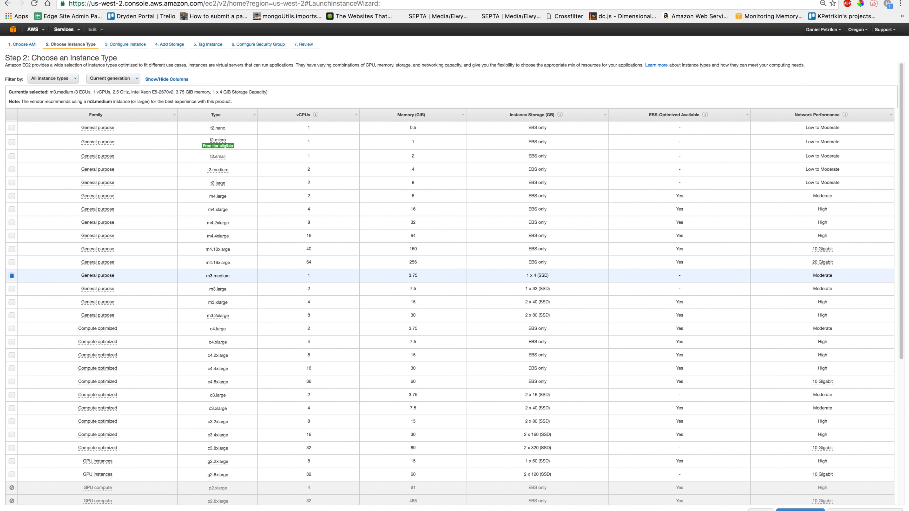
Accept the m3.medium type and default instance details, and set the root volume size to 40 GiB.
left_click(865, 510)
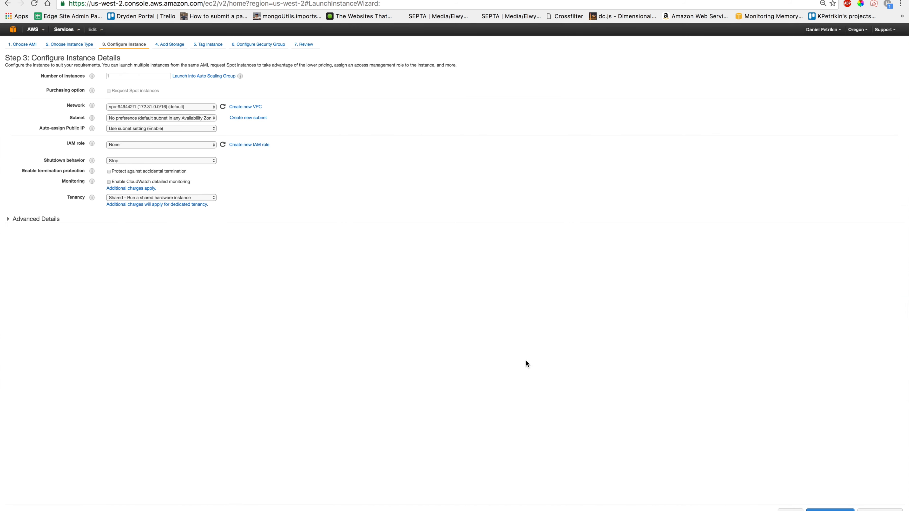
left_click(870, 508)
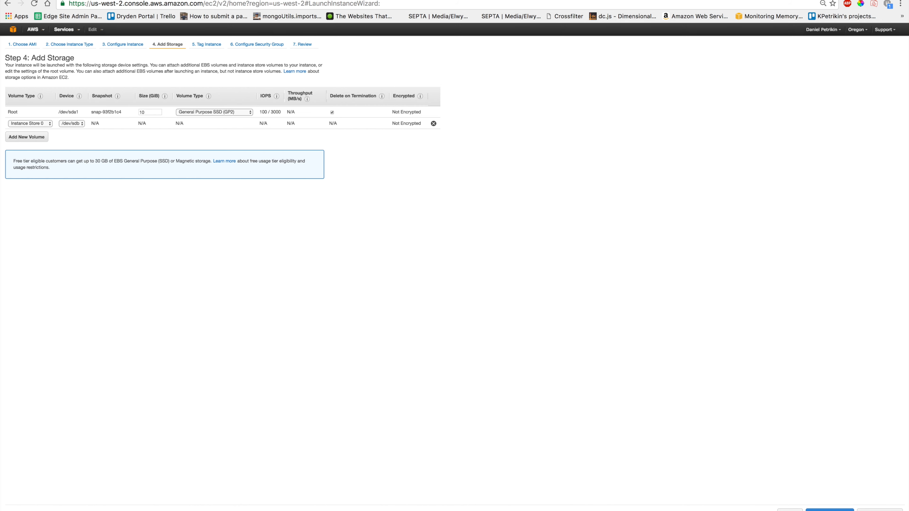
left_click(149, 114)
key("BackSpace")
key("BackSpace")
type("40")
left_click(882, 509)
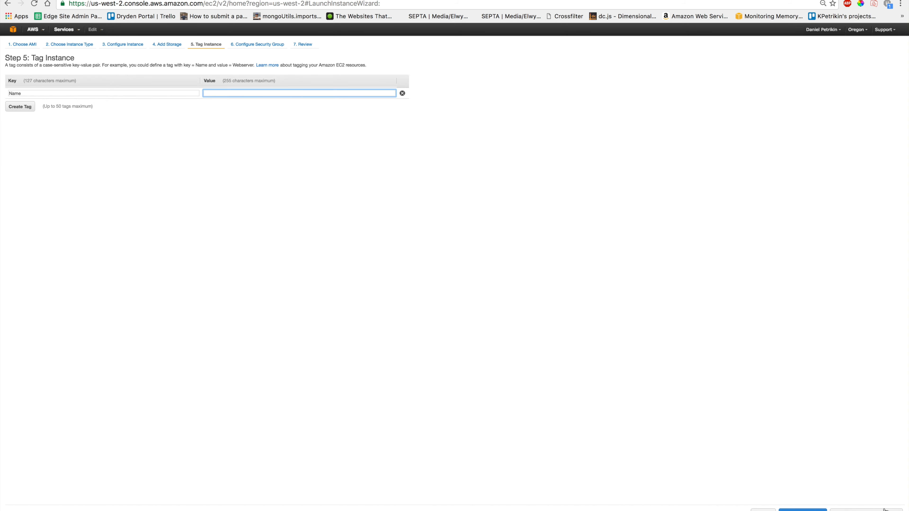
Set the instance's Name tag to "Wordpress Demo" and accept the suggested new security group with its SSH, HTTP and HTTPS rules.
left_click(238, 93)
type("Wordpress Demo")
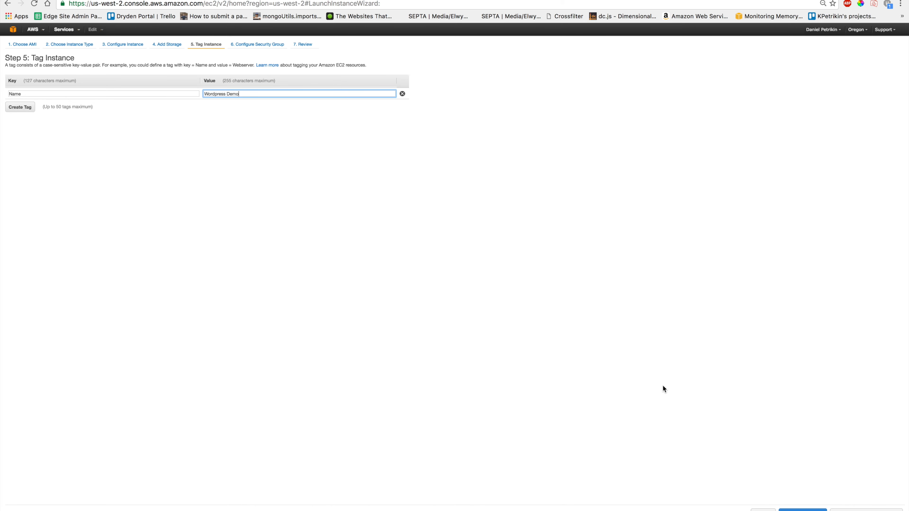
left_click(865, 509)
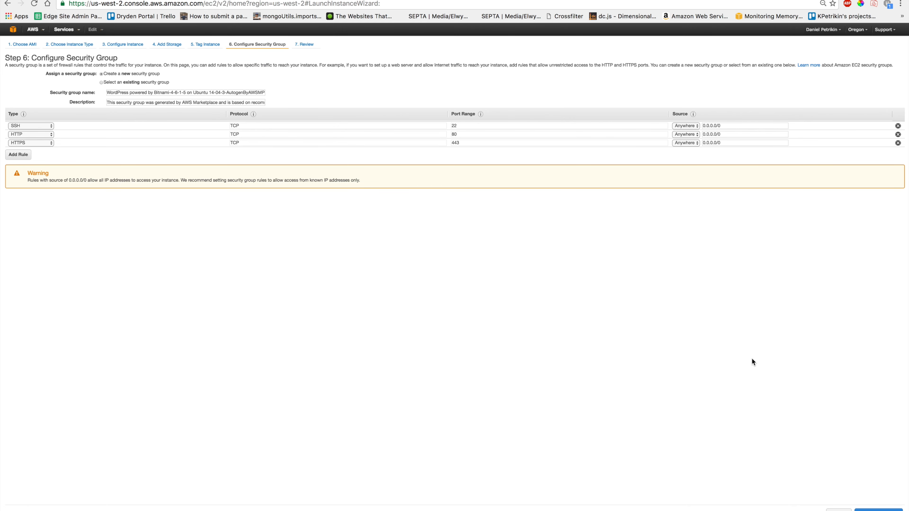
left_click(878, 509)
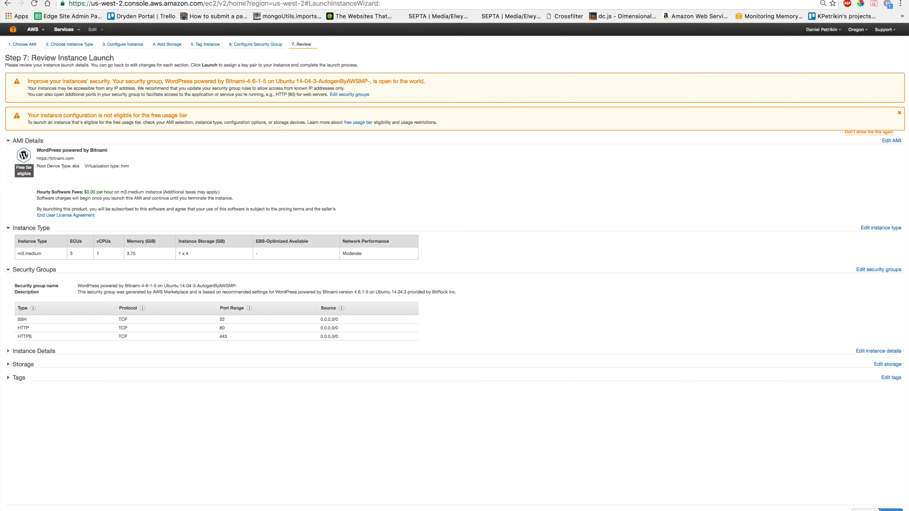
Launch the instance with the existing key pair thrillkeypair, acknowledging access to its private key file.
left_click(891, 510)
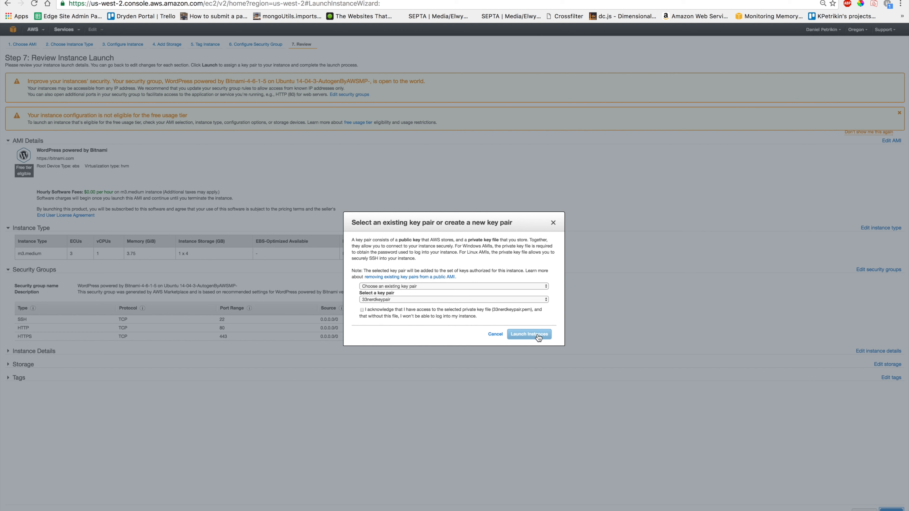
left_click(384, 299)
left_click(379, 346)
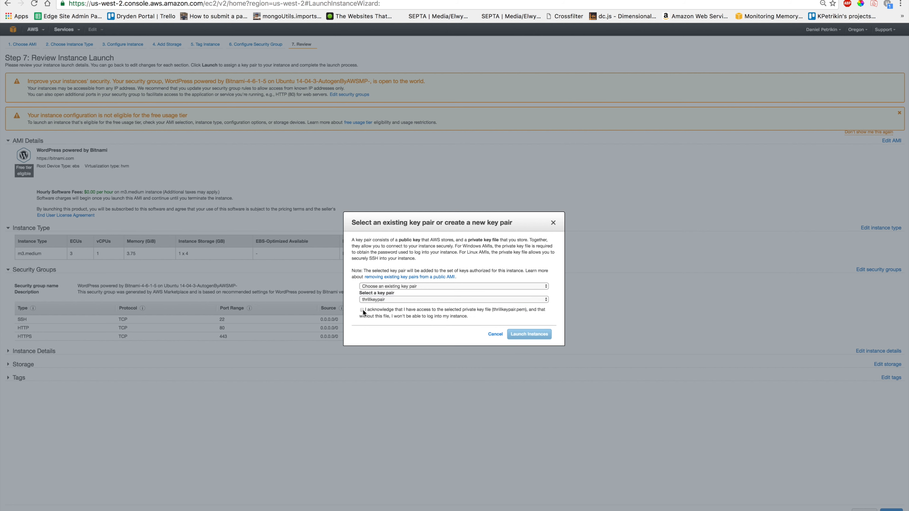
left_click(362, 310)
left_click(547, 334)
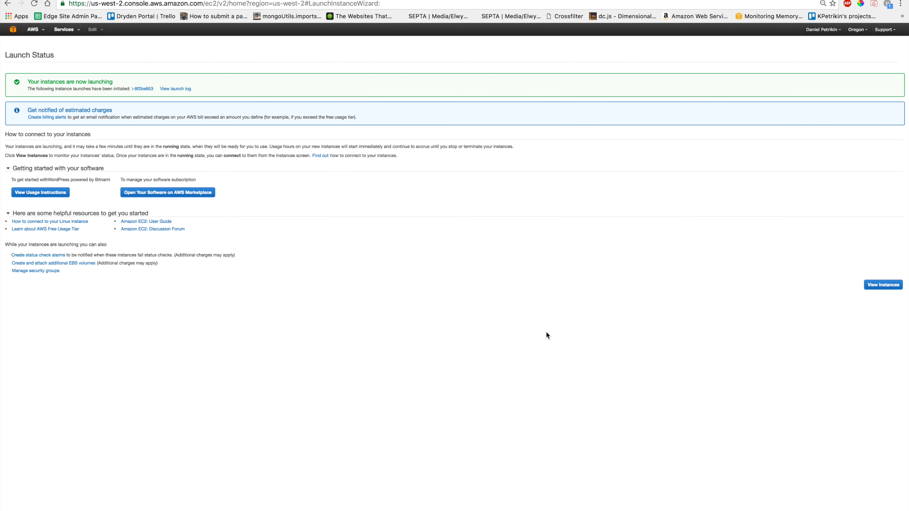
View the launched instance and allocate a new Elastic IP address.
left_click(885, 286)
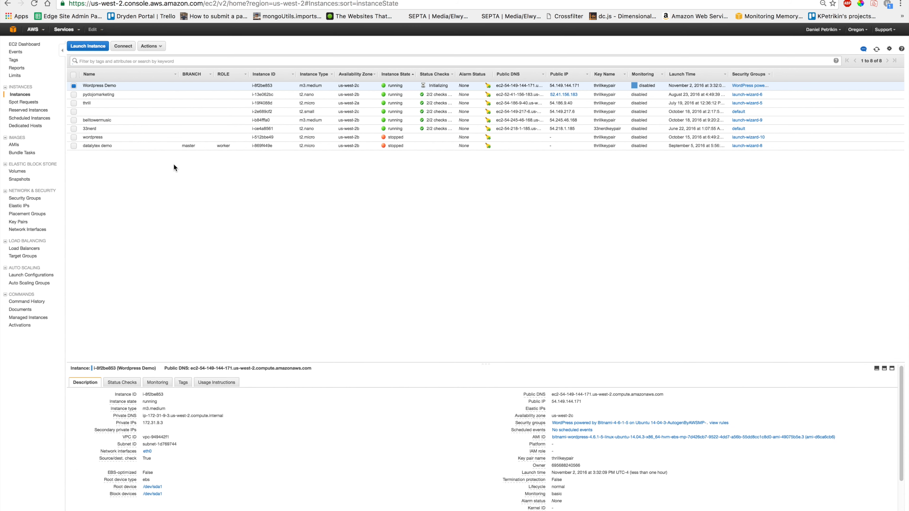
left_click(16, 207)
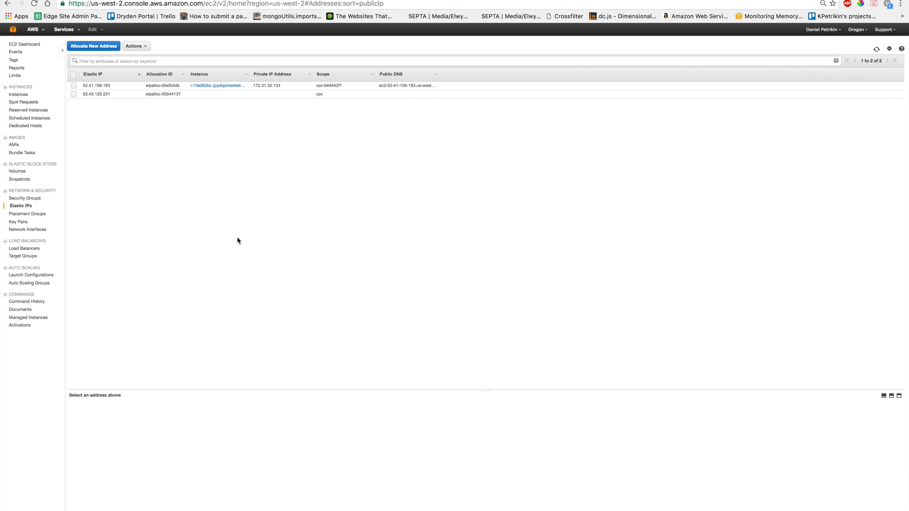
left_click(108, 46)
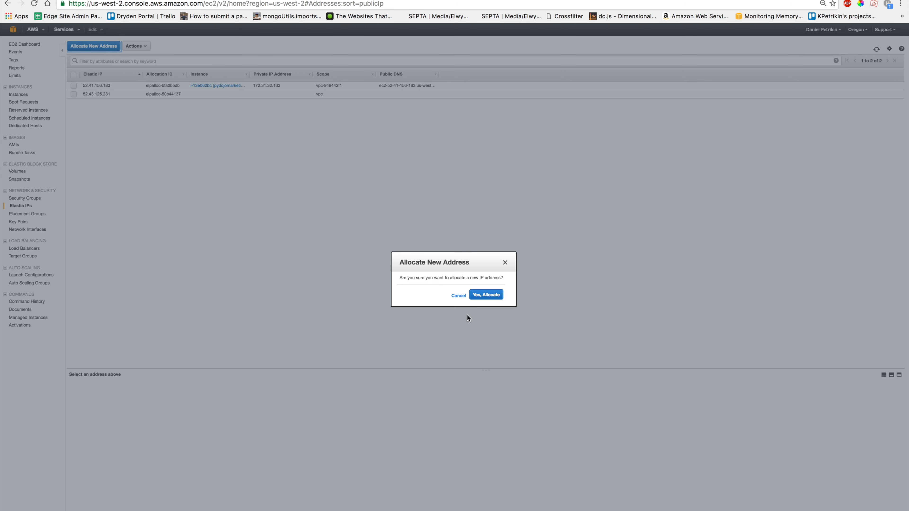
left_click(481, 295)
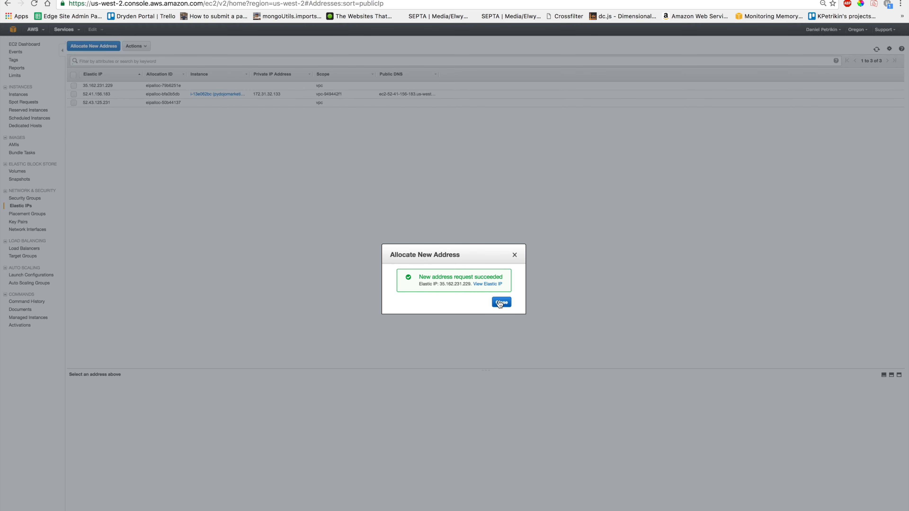
left_click(501, 303)
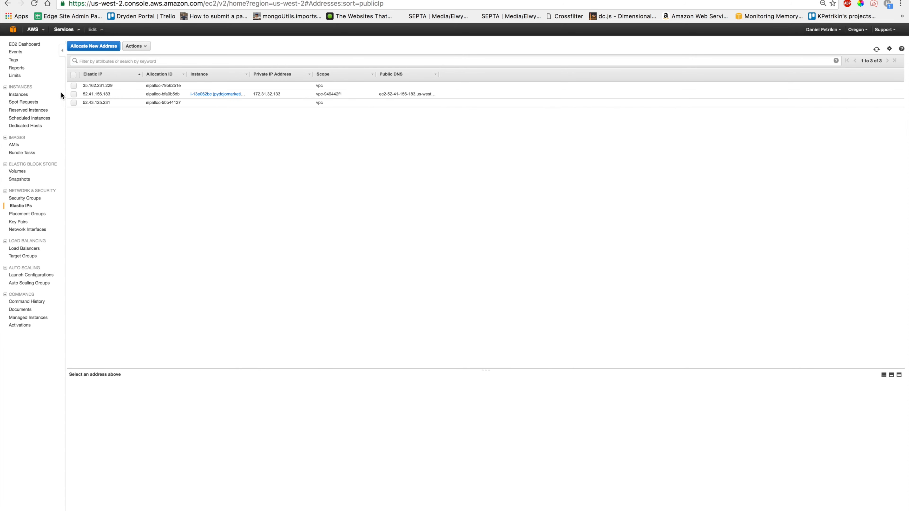
Associate the newly allocated Elastic IP address with the running Wordpress Demo instance.
left_click(74, 85)
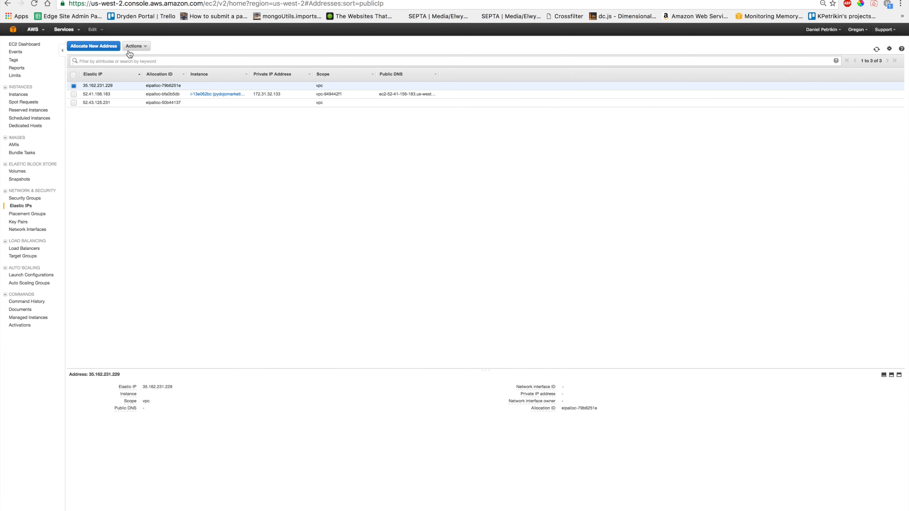
left_click(140, 47)
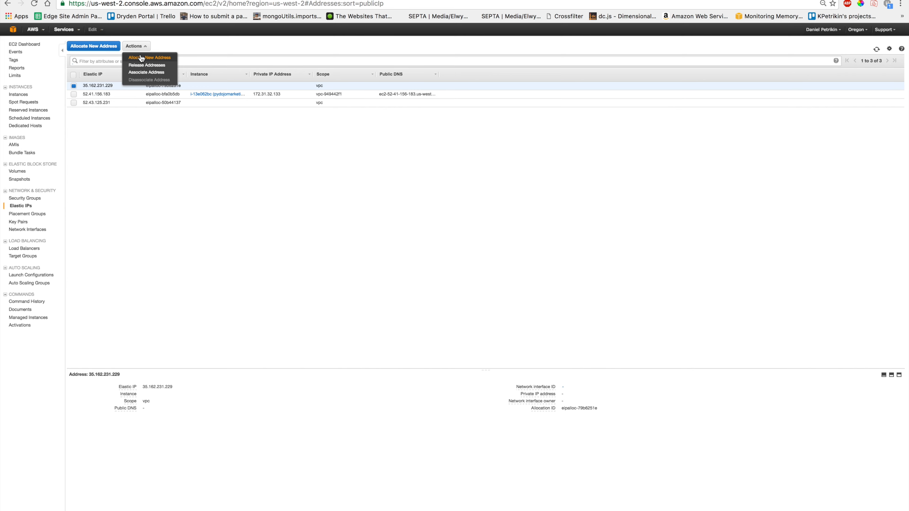
left_click(140, 73)
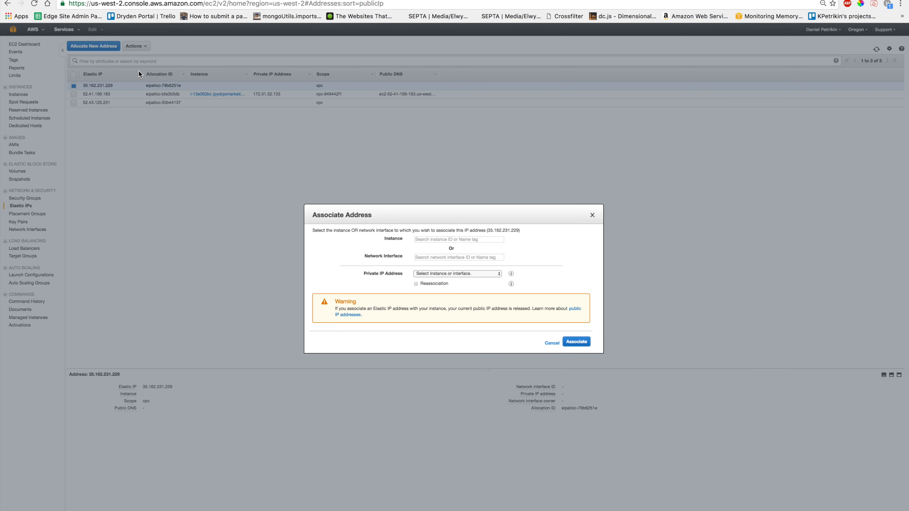
left_click(429, 239)
type("wordpress")
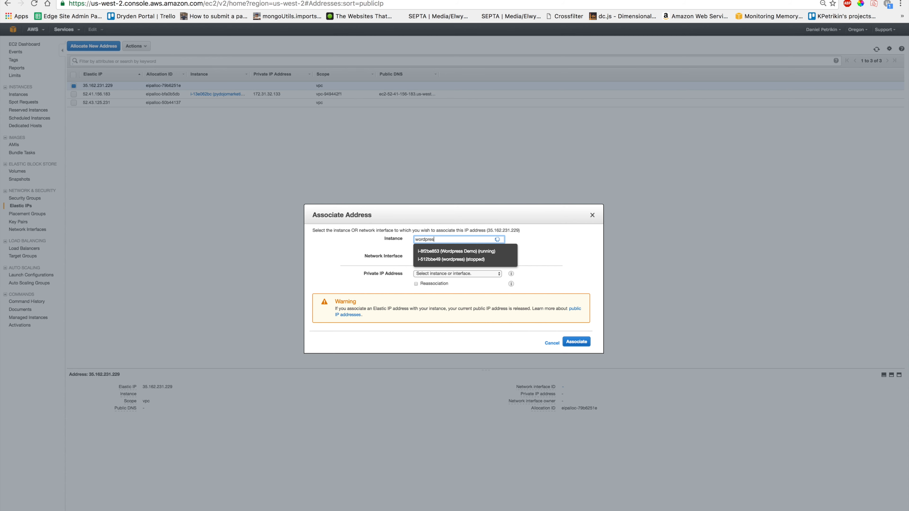
left_click(449, 252)
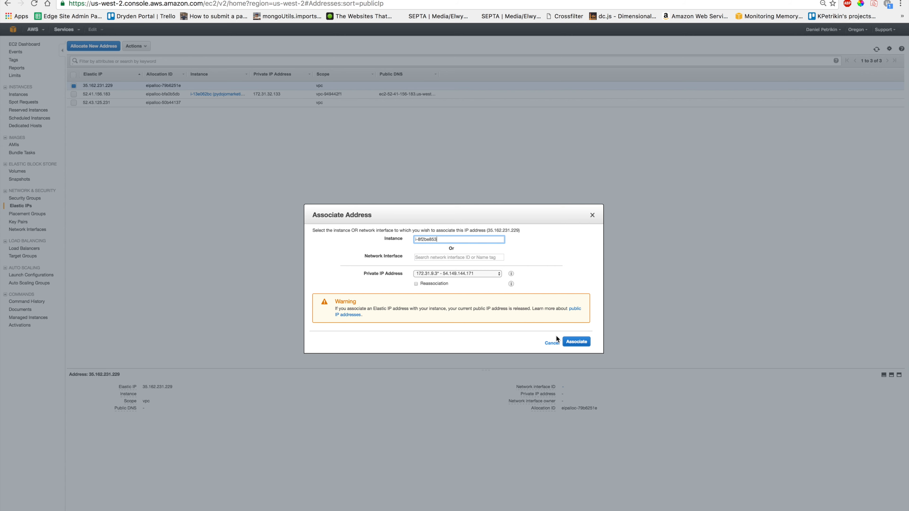
left_click(585, 342)
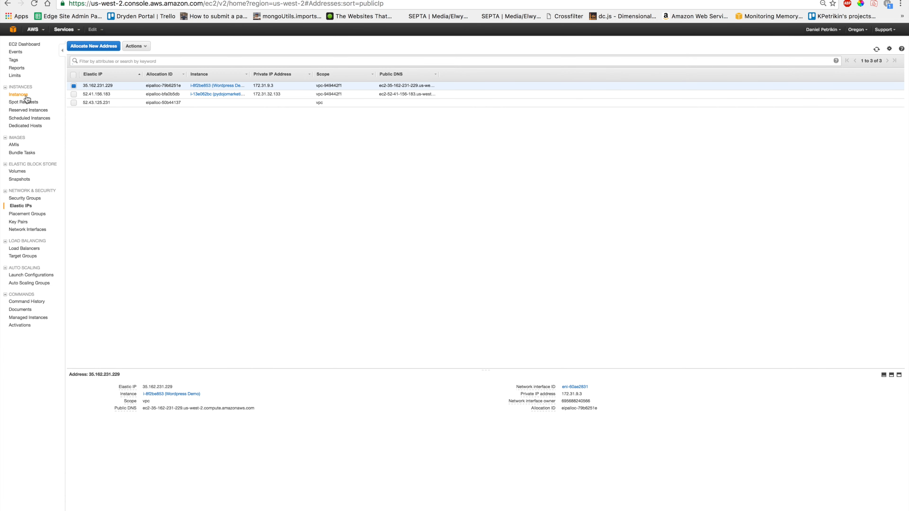
Copy the Wordpress Demo instance's public IP, open it in a new browser tab and look over the blog's home page.
left_click(19, 94)
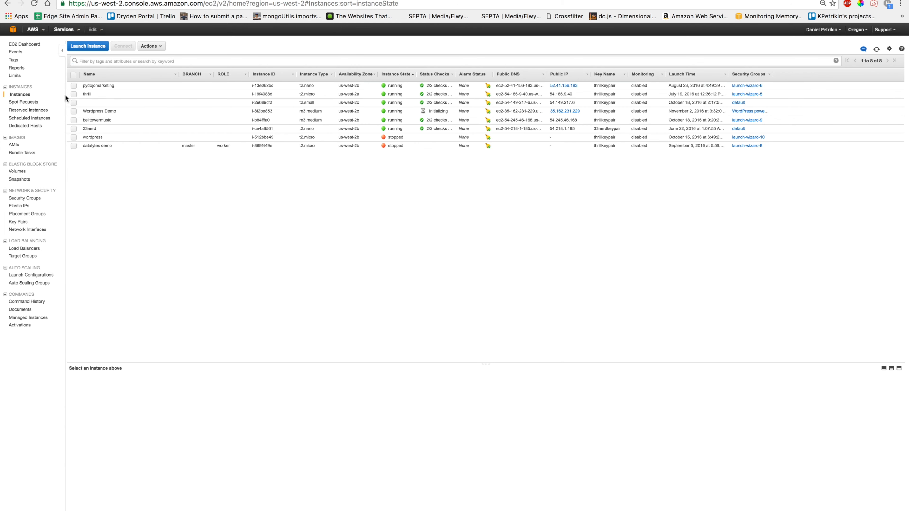
left_click(73, 111)
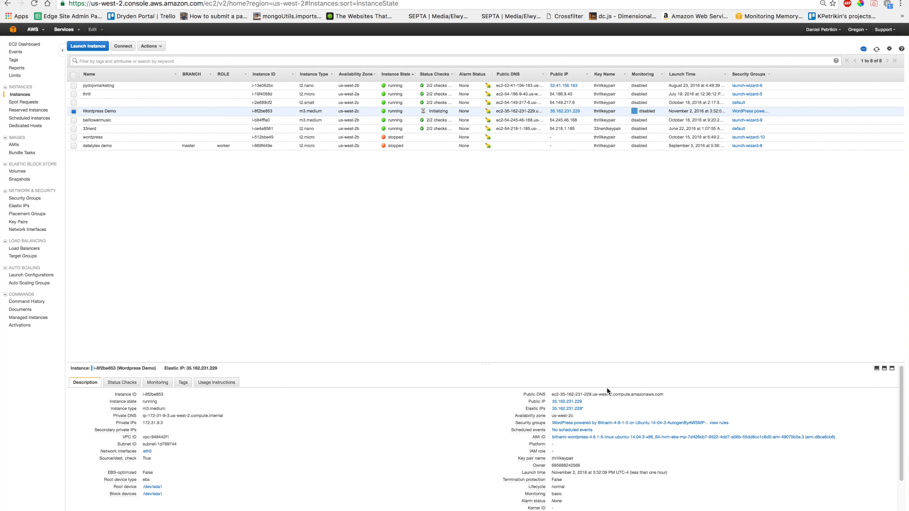
left_click_drag(590, 403, 553, 403)
key("super+c")
left_click(527, 315)
key("super+t")
key("super+v")
key("Return")
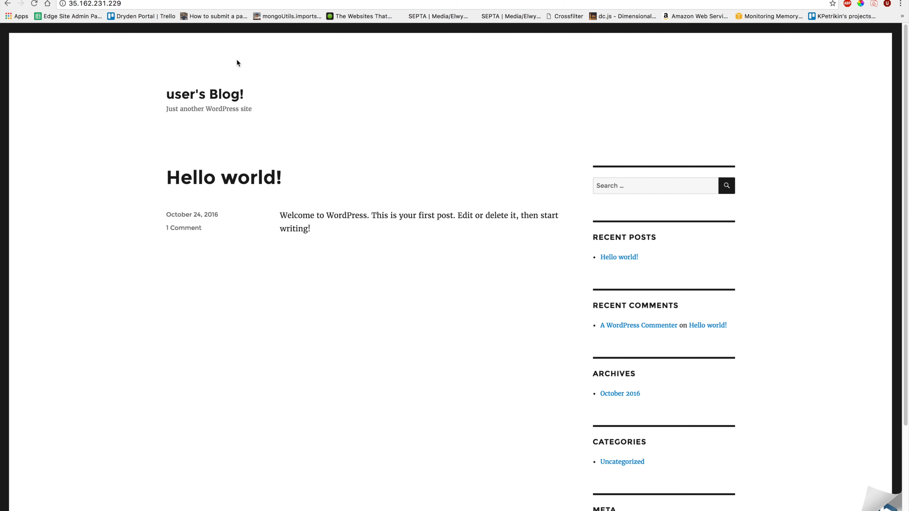
scroll(275, 177, "down", 3)
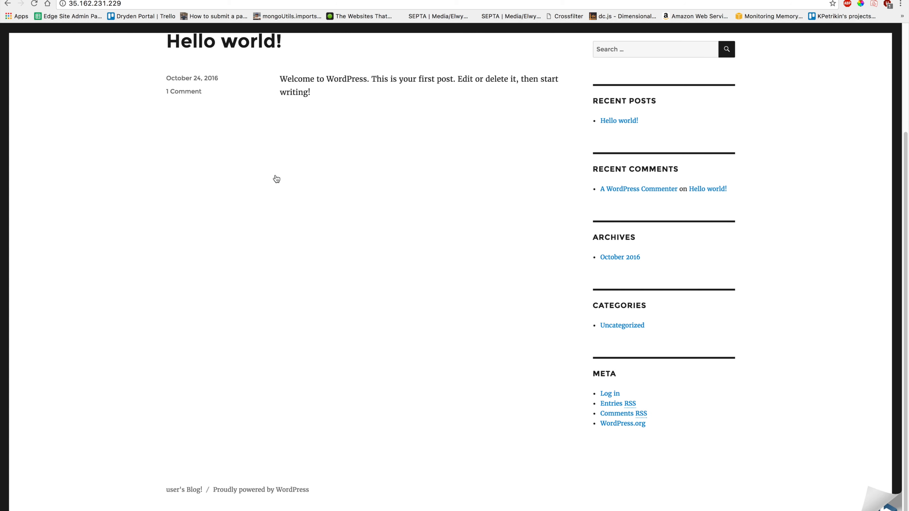
scroll(275, 178, "up", 4)
scroll(276, 178, "down", 4)
Return to the AWS console home page, find "route" among the services and open Route 53.
left_click(242, 0)
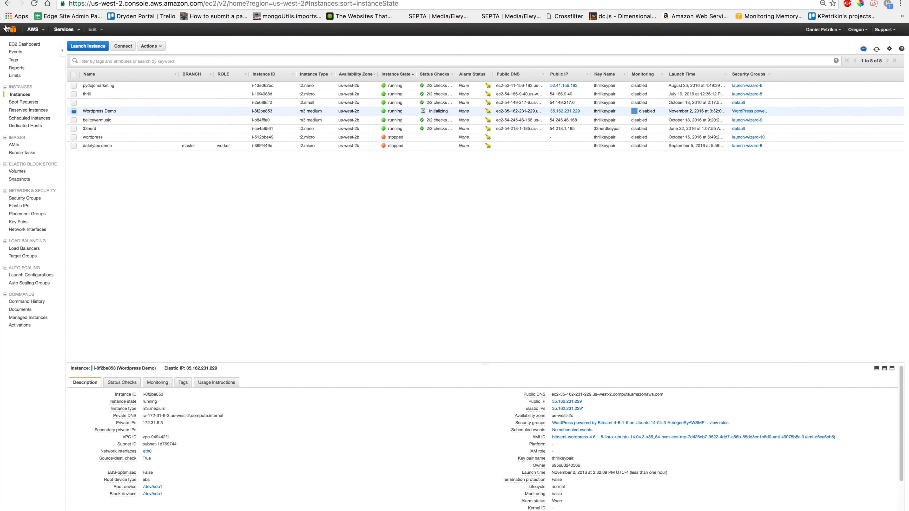
left_click(12, 30)
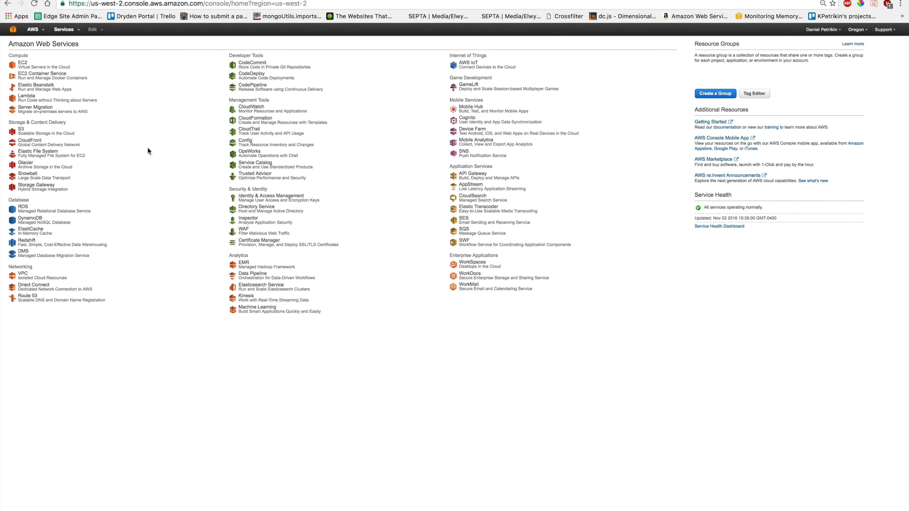
key("super+f")
type("route")
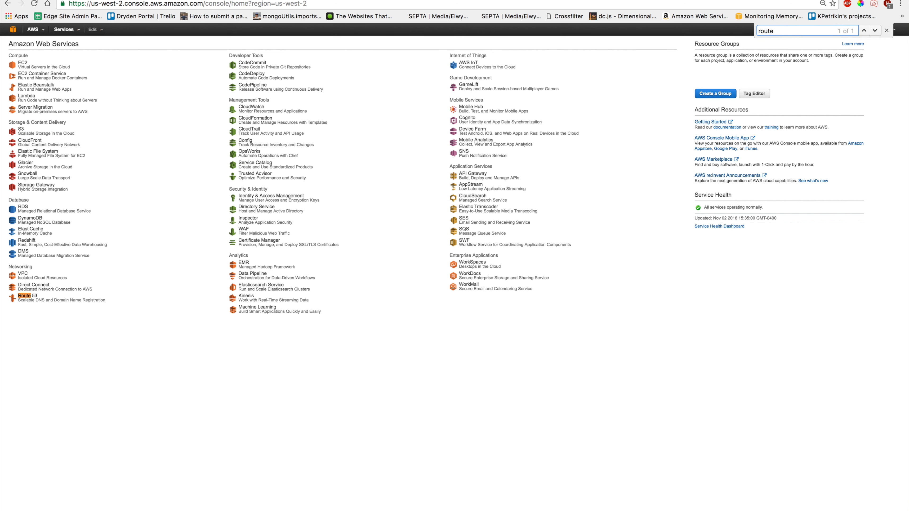
left_click(48, 302)
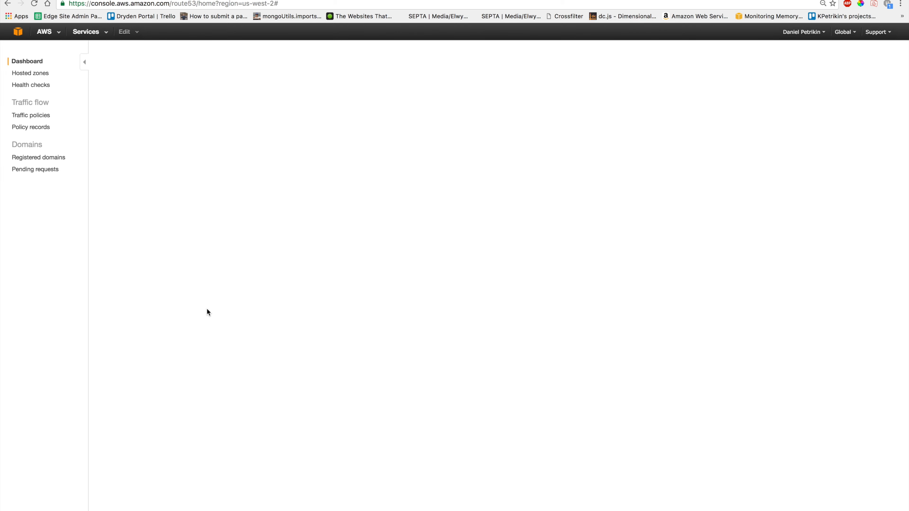
In the pydojo.com hosted zone, create an IPv4 A record named wordpressdemo pointing to the copied Elastic IP 35.162.231.229.
left_click(35, 75)
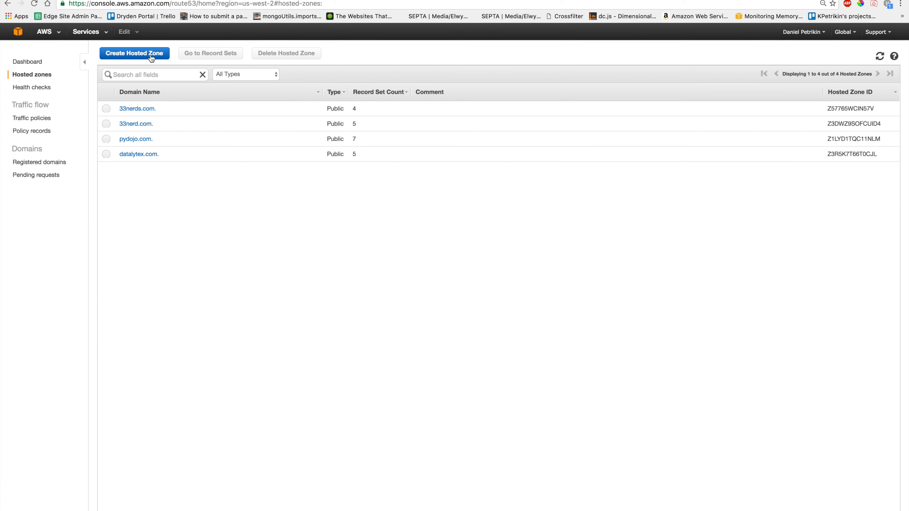
left_click(130, 139)
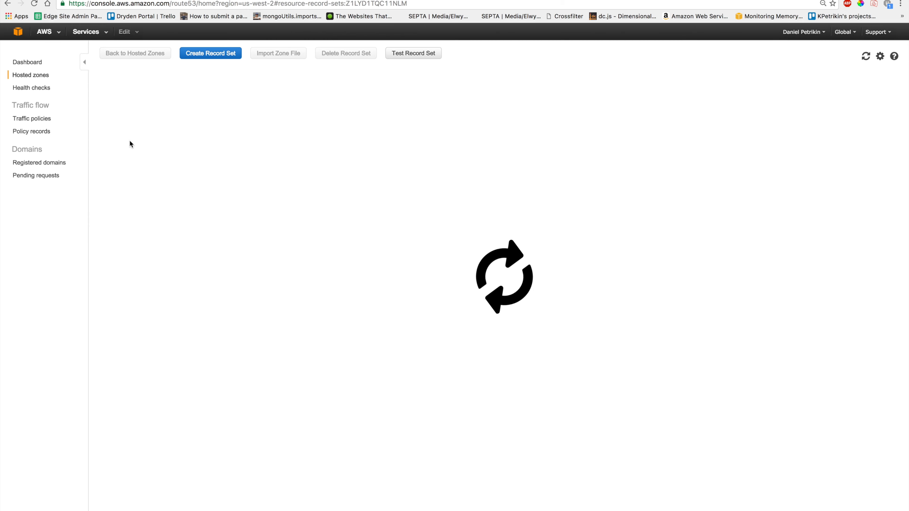
left_click(207, 52)
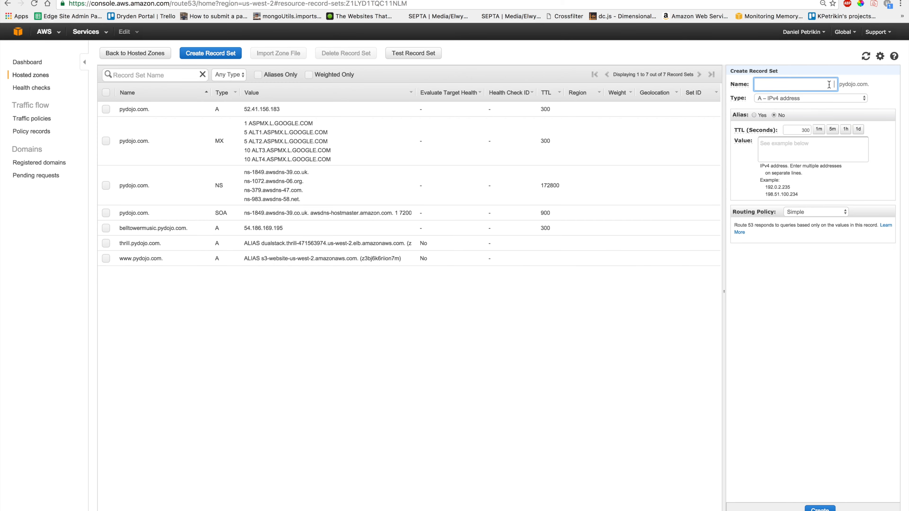
type("wordpressdemo")
left_click(803, 153)
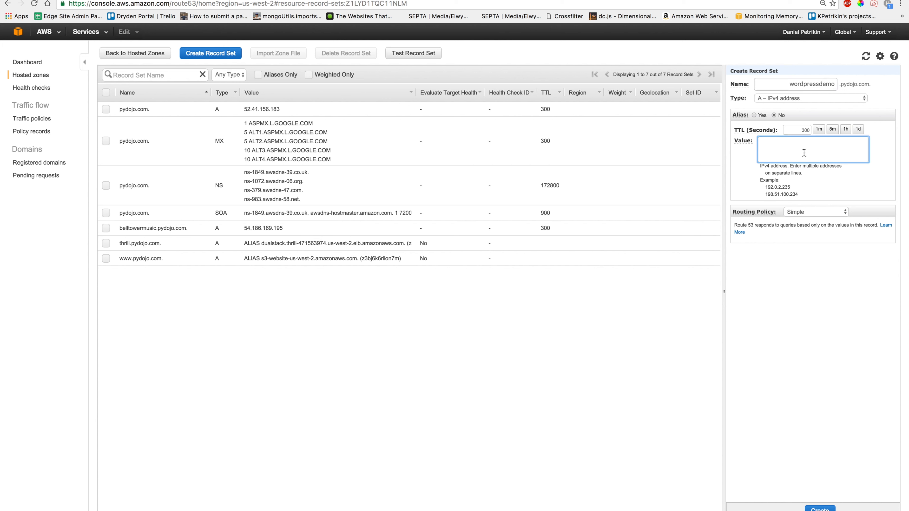
key("super+v")
left_click(820, 507)
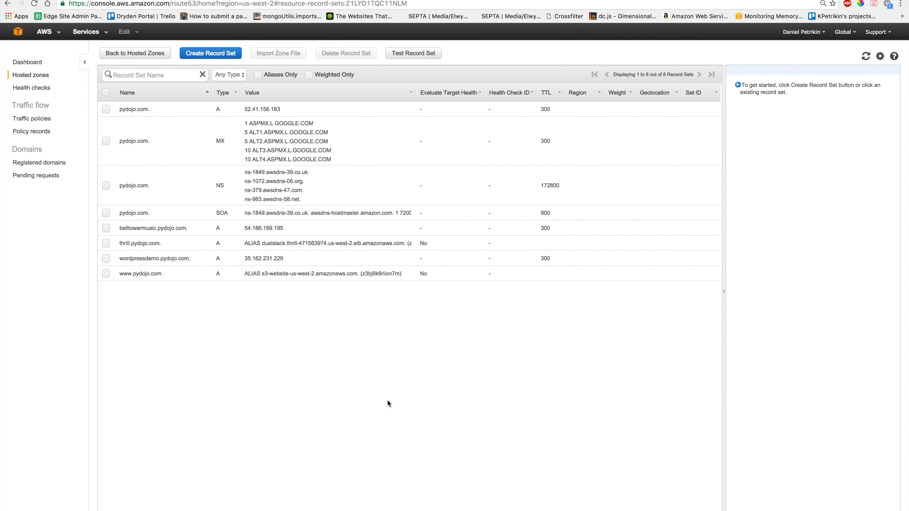
Load wordpressdemo.pydojo.com in a new browser tab to test the new DNS record.
key("super+t")
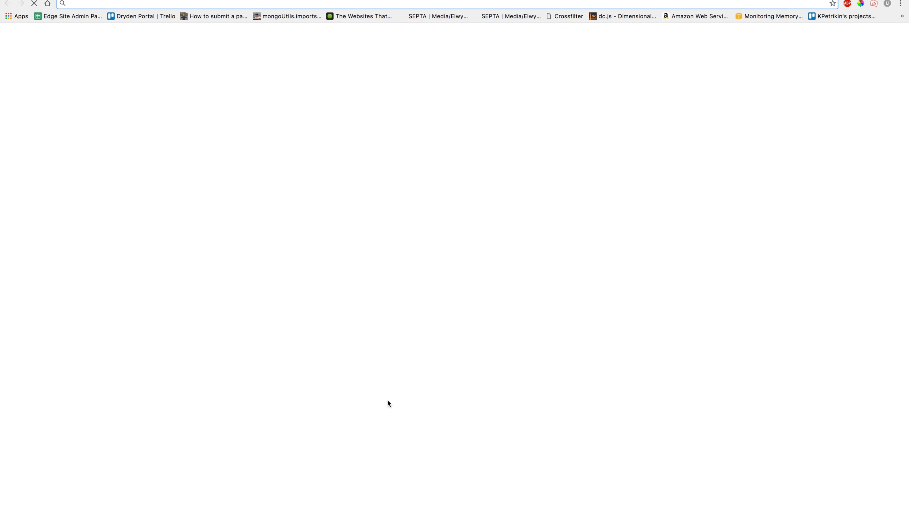
type("wordpressdemo.pydojo.")
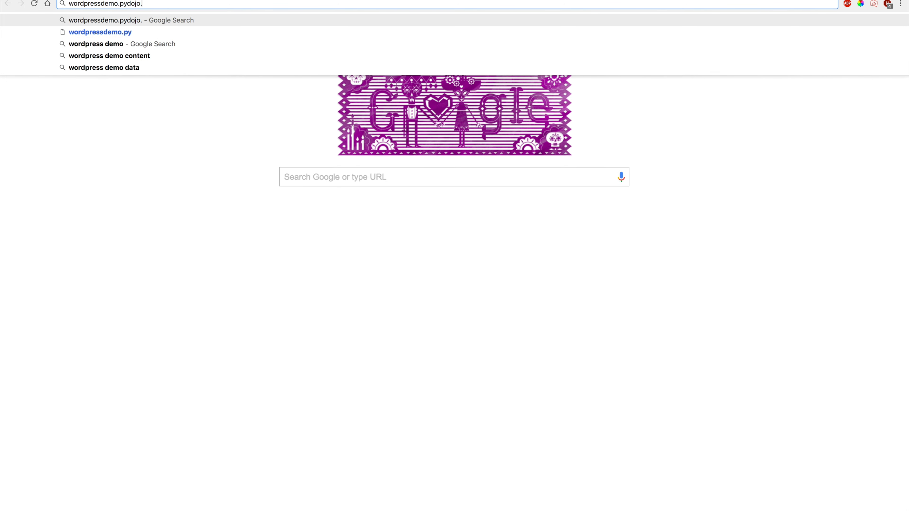
type("com")
key("Return")
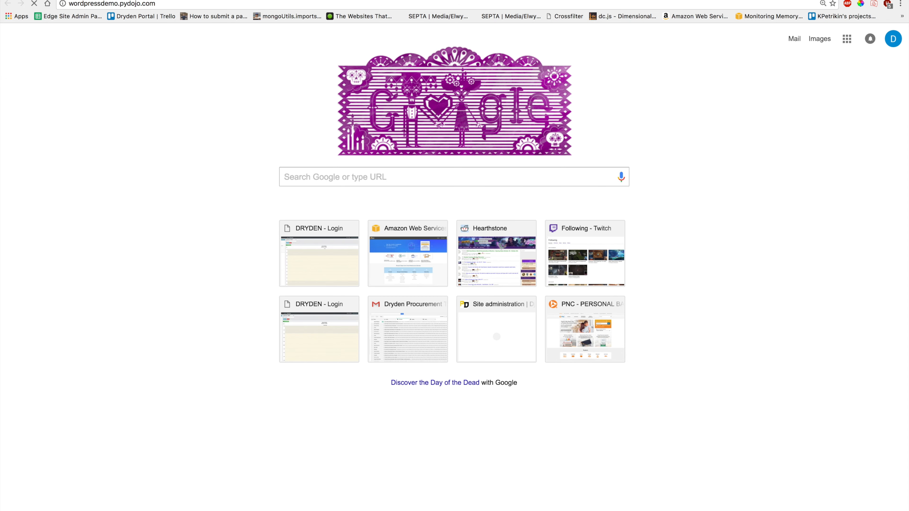